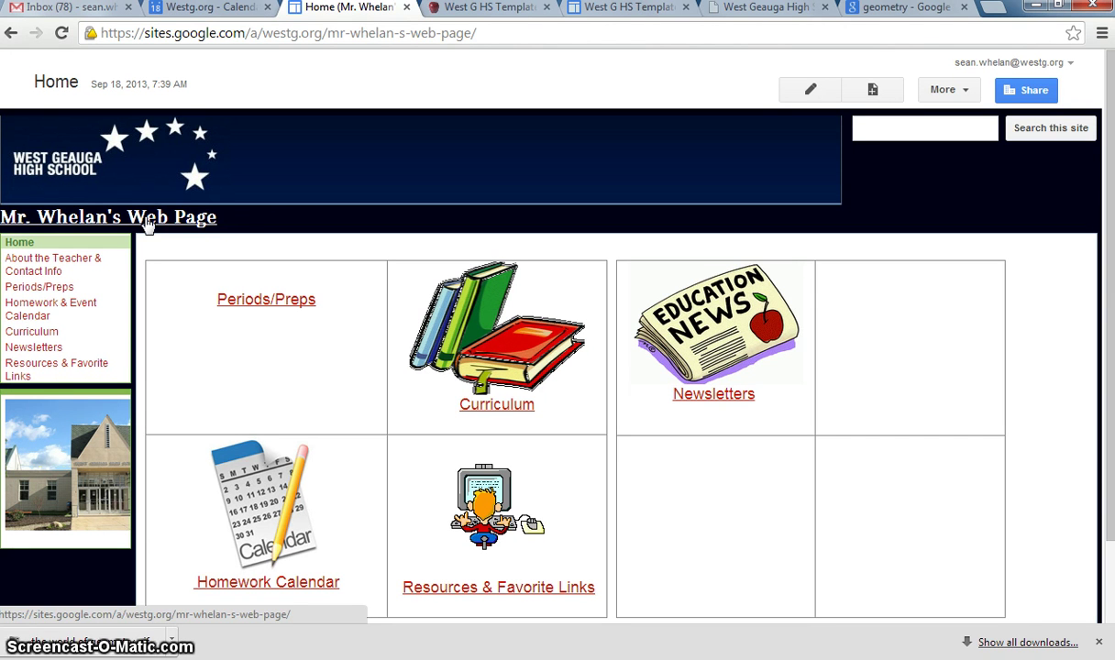
Step: Put the Home page of Mr. Whelan's Web Page into edit mode
left_click(229, 248)
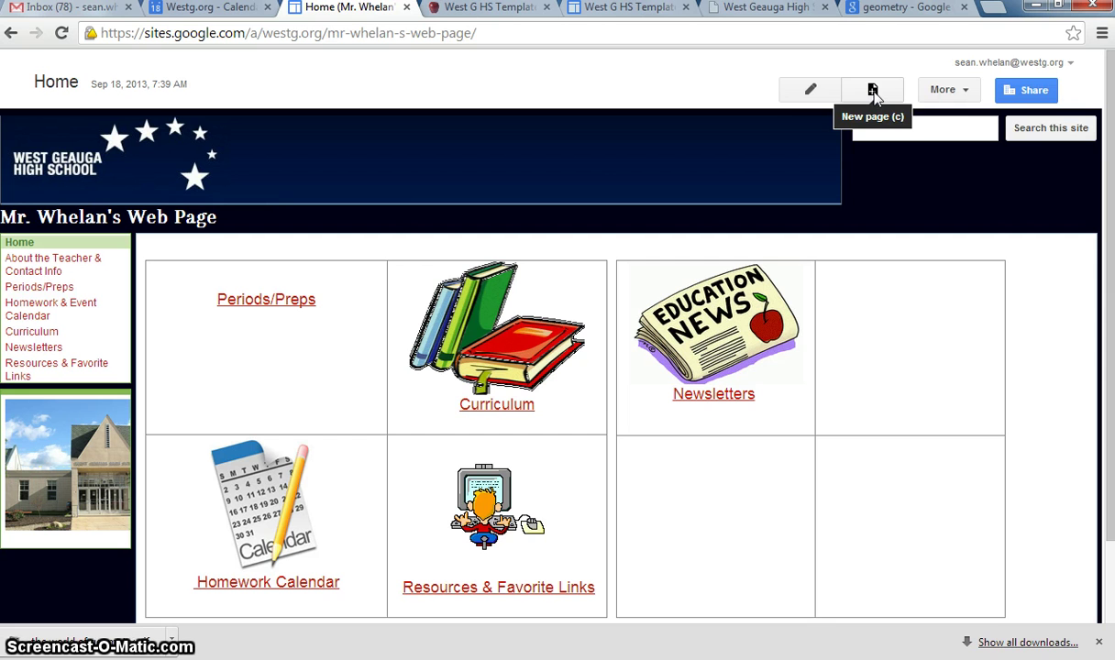
left_click(945, 92)
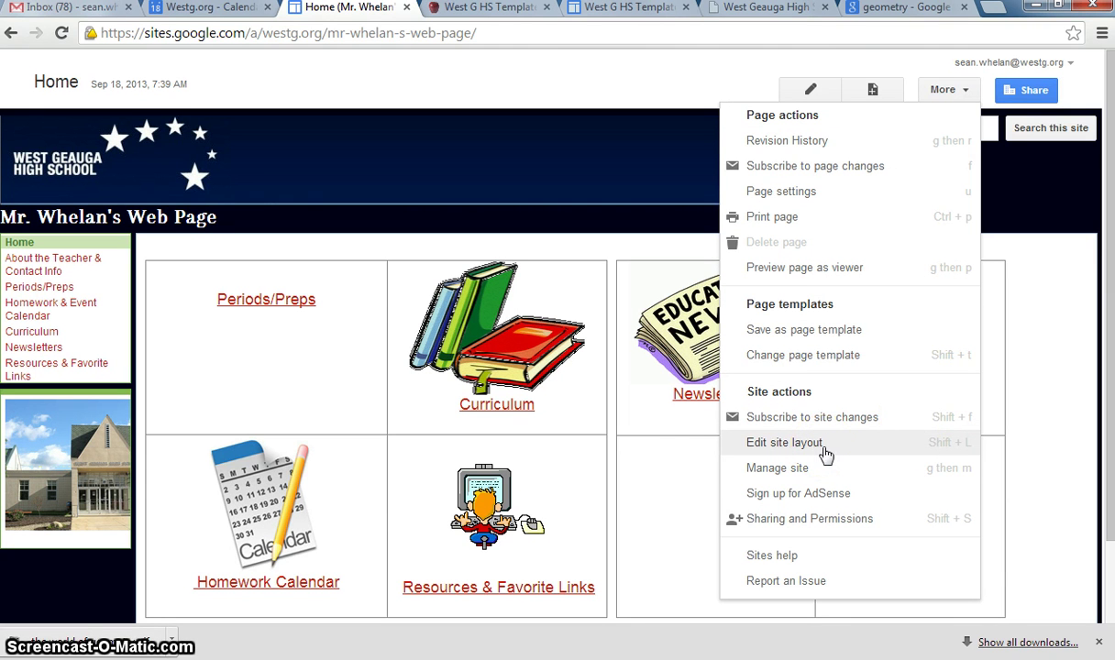
left_click(770, 442)
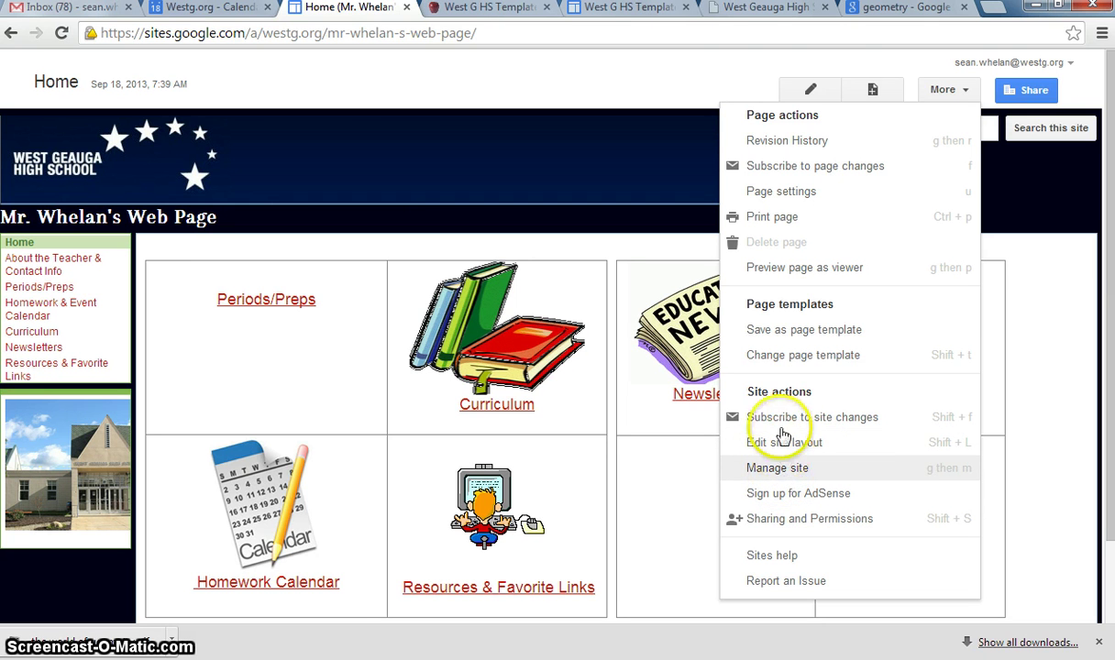
left_click(725, 66)
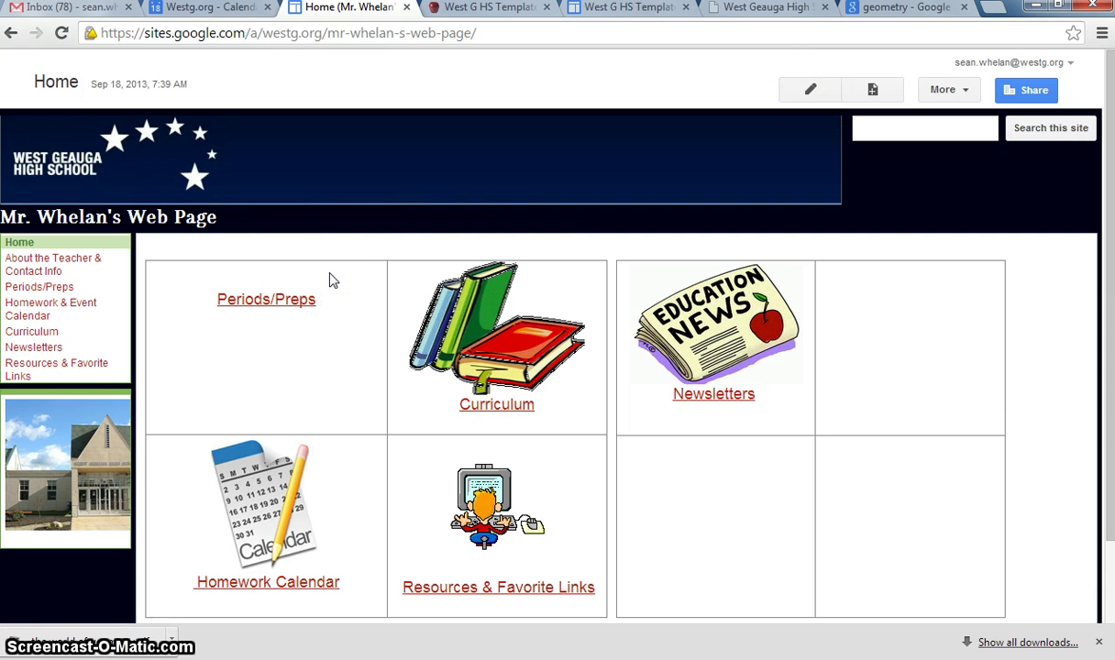
left_click(810, 89)
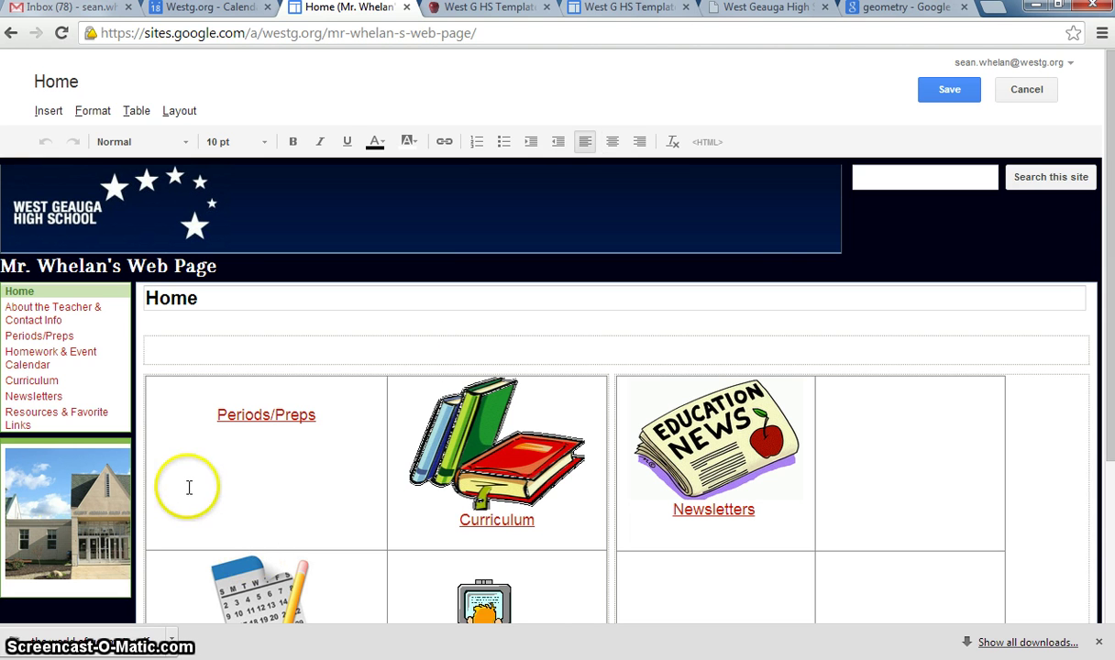
Step: Place the cursor on the empty centred line above the Periods/Preps link
left_click(238, 392)
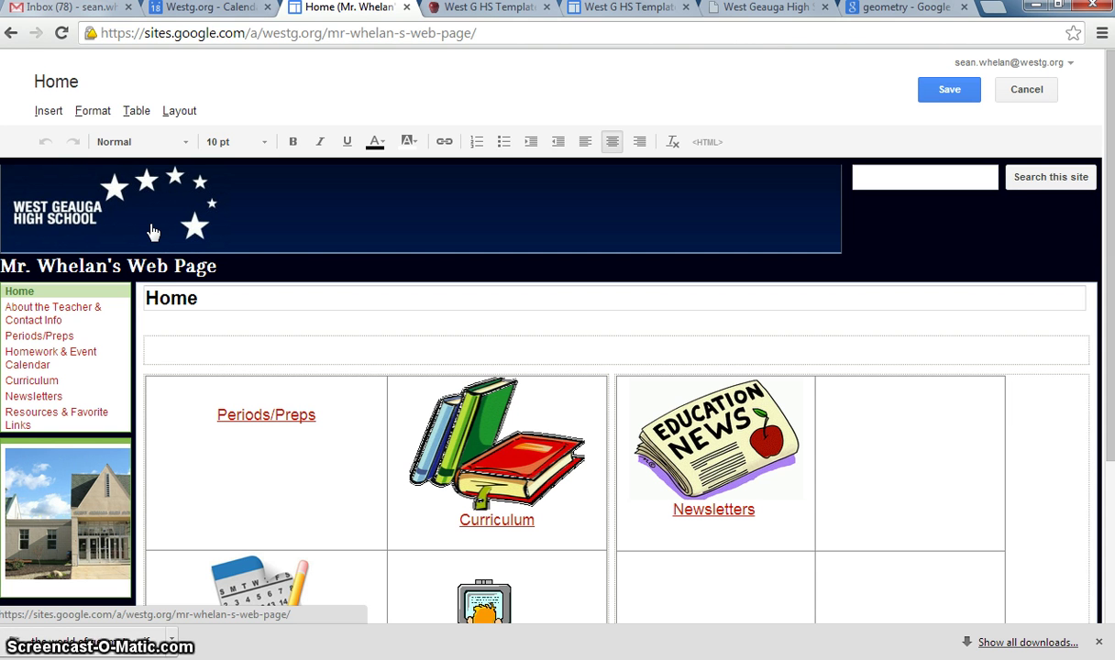
Step: Upload and insert 'the world of geometry' image from the Pictures library above Periods/Preps
left_click(49, 111)
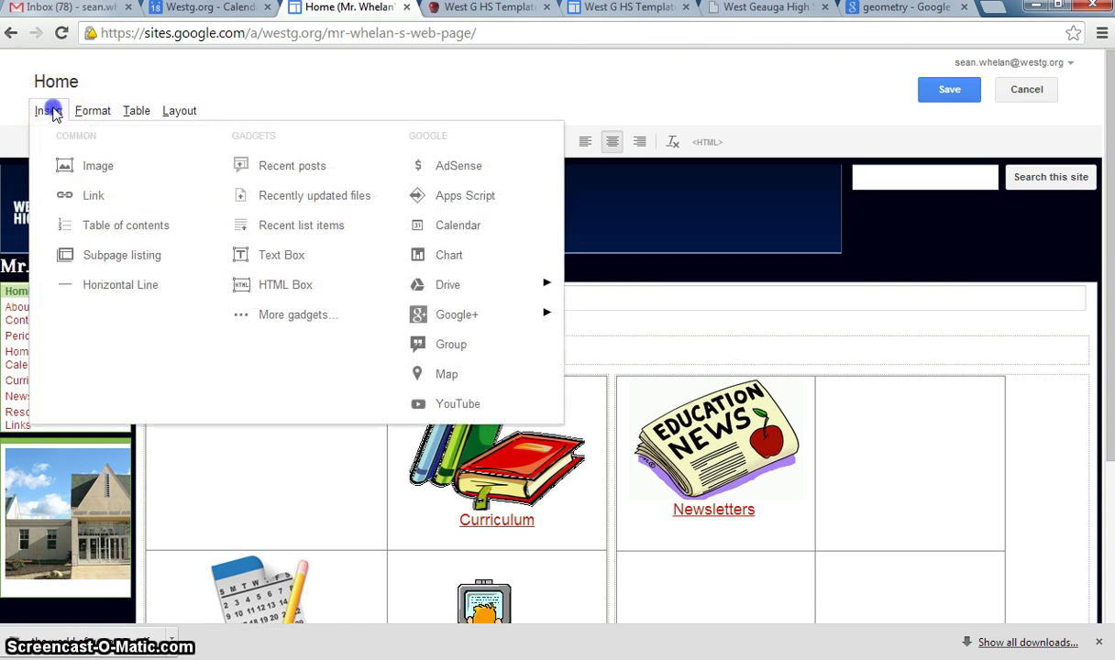
left_click(77, 166)
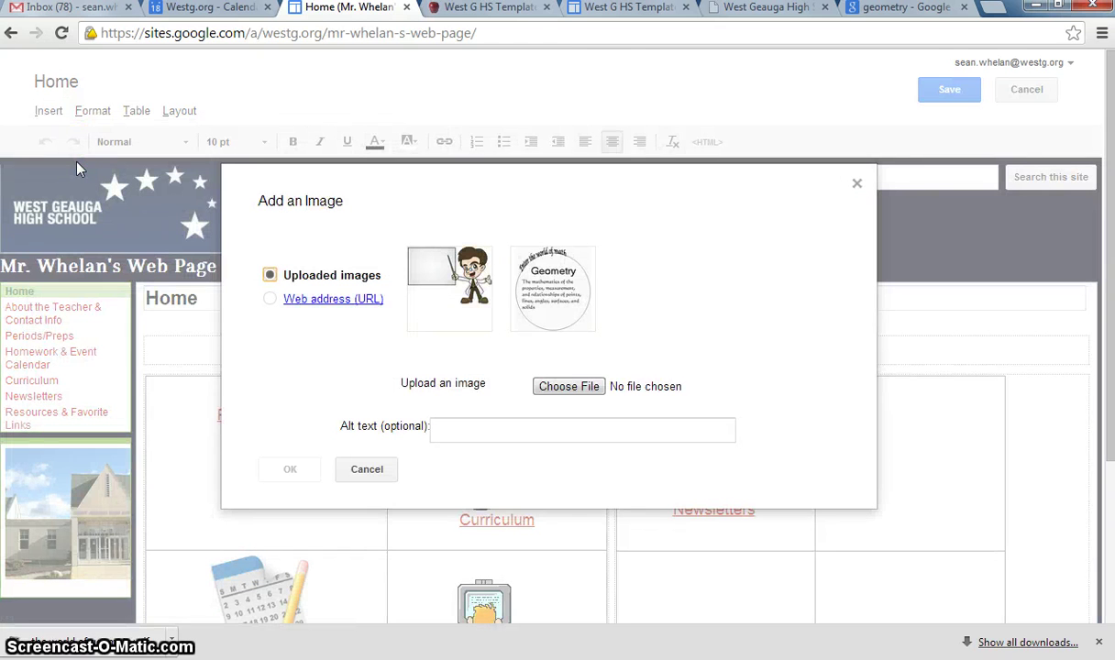
left_click(553, 393)
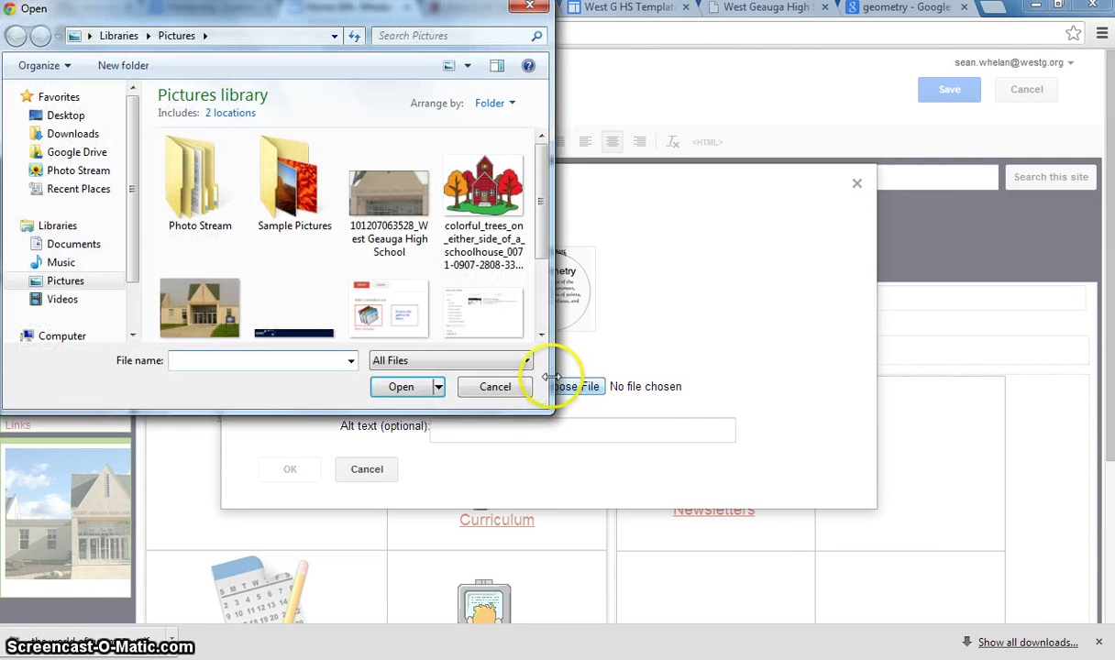
left_click_drag(543, 179, 542, 259)
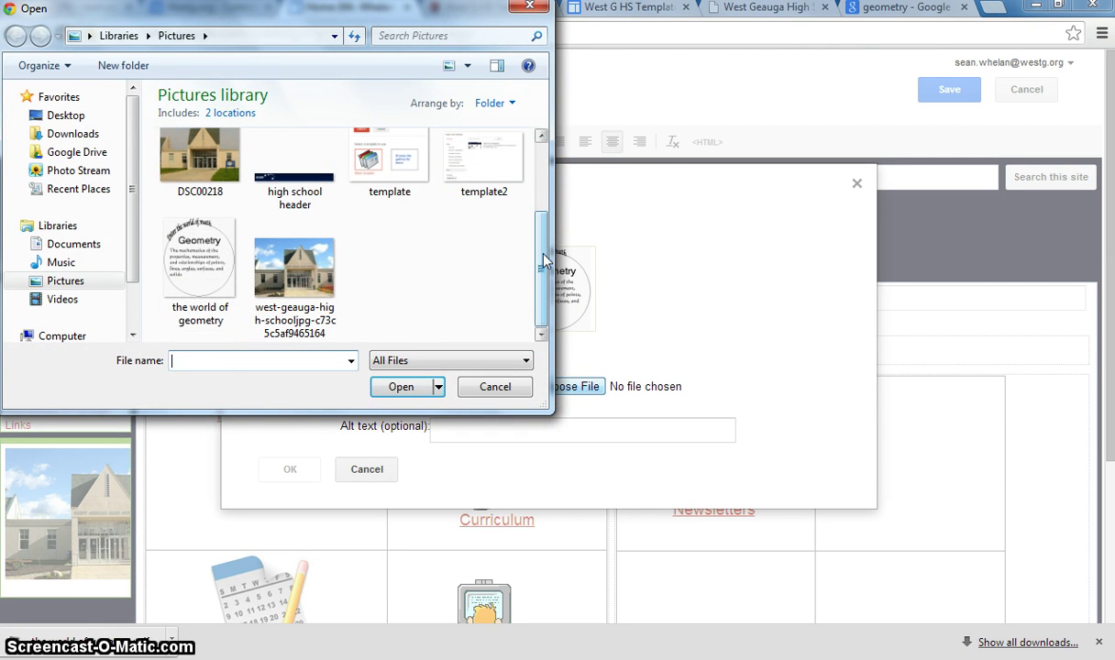
double_click(200, 259)
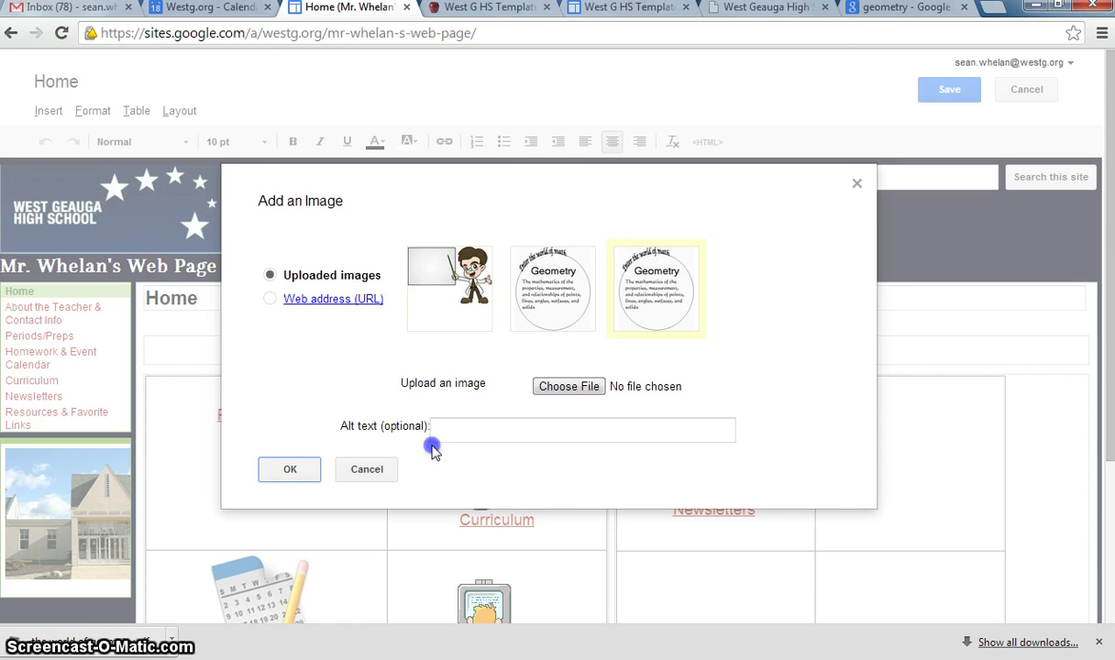
left_click(291, 469)
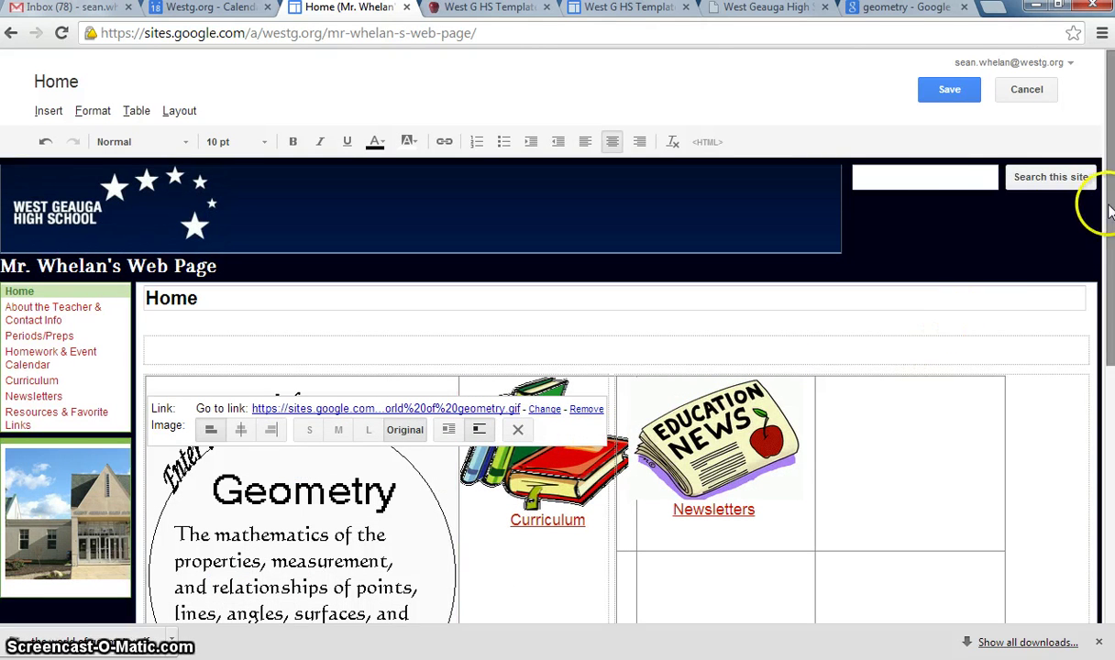
Step: Resize the geometry image to the small (S) size
left_click_drag(1107, 211, 1107, 279)
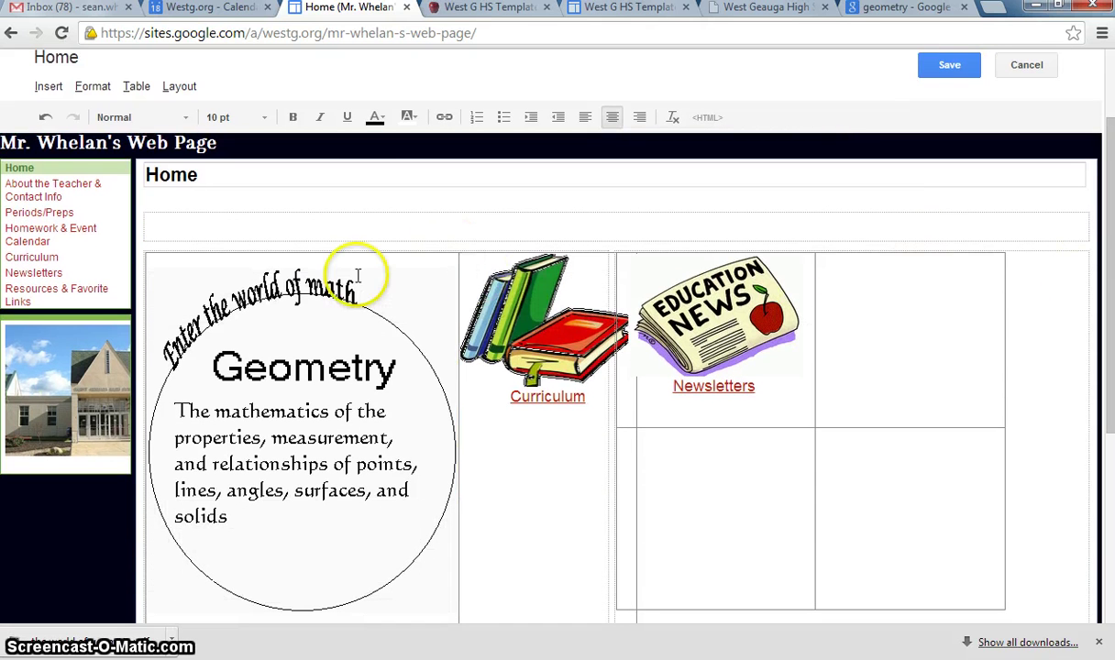
left_click(357, 323)
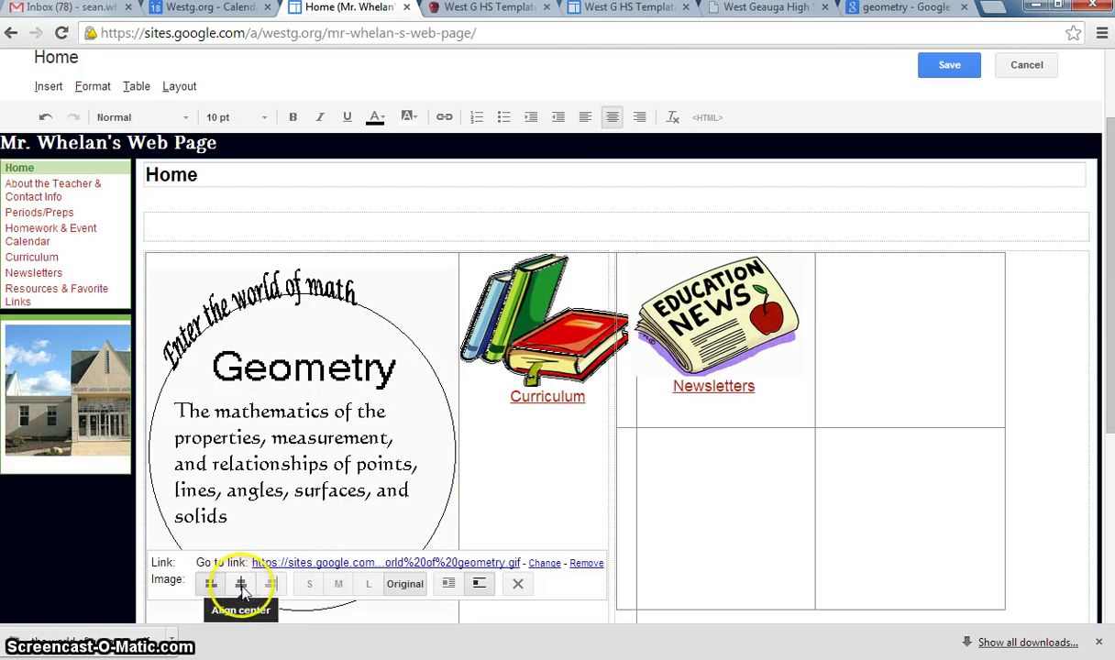
left_click(213, 584)
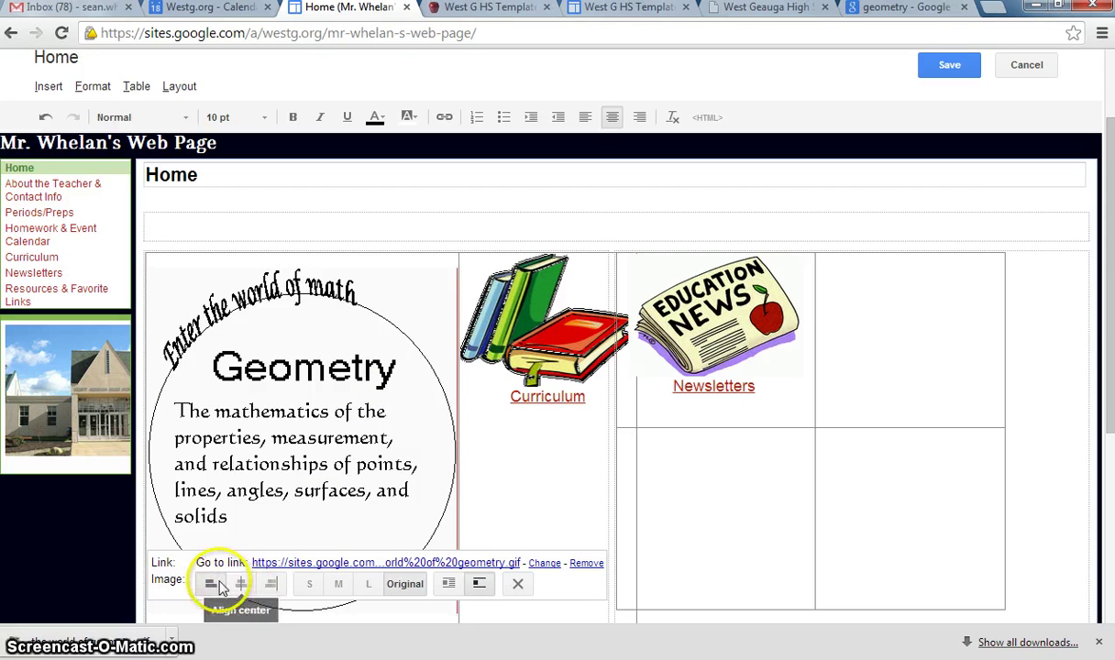
left_click(270, 584)
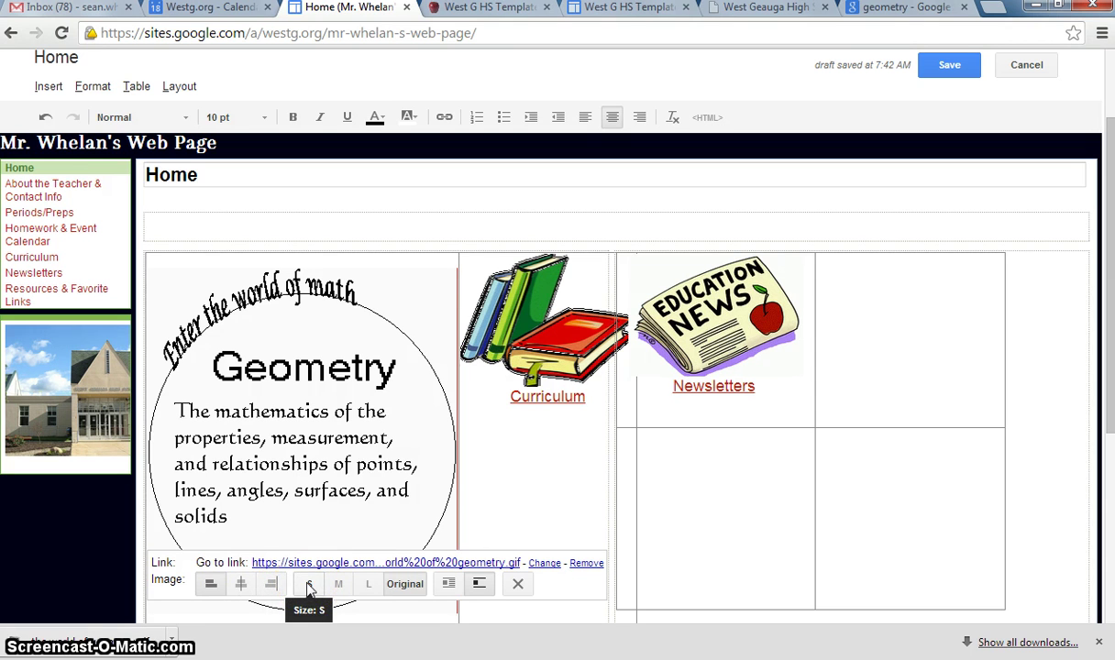
left_click(309, 584)
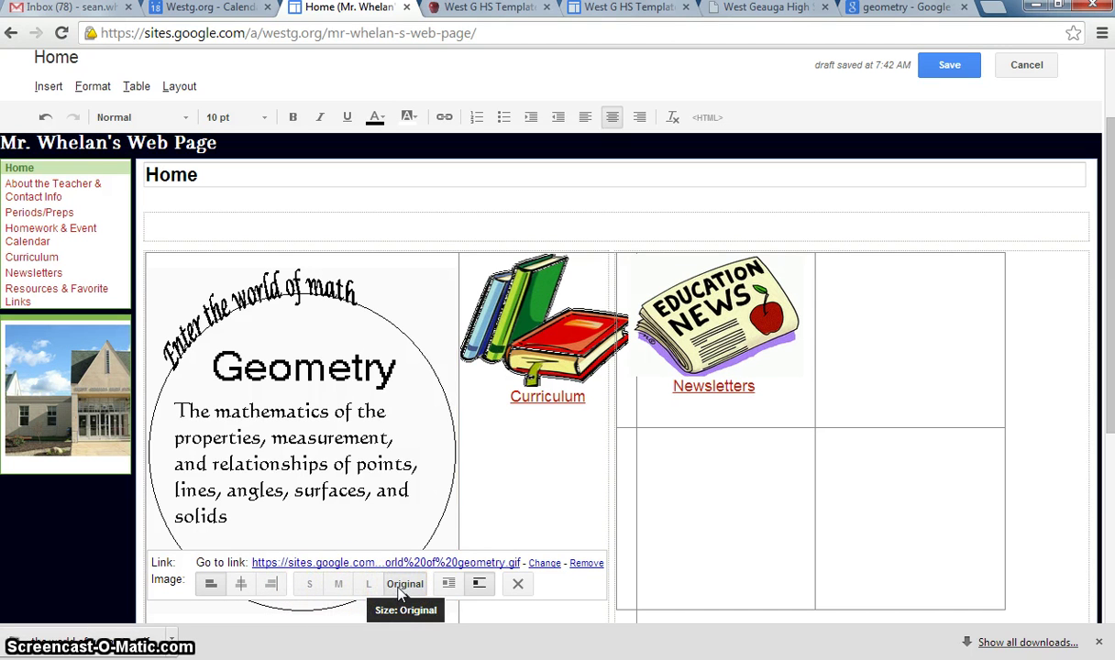
left_click(356, 560)
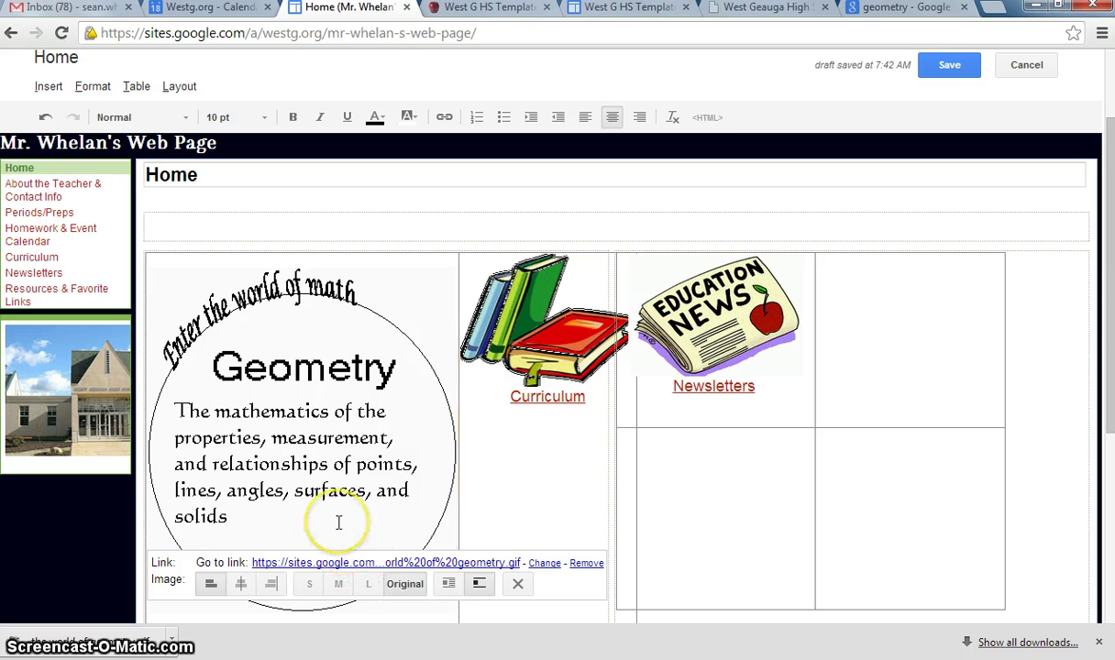
left_click(314, 547)
left_click(309, 585)
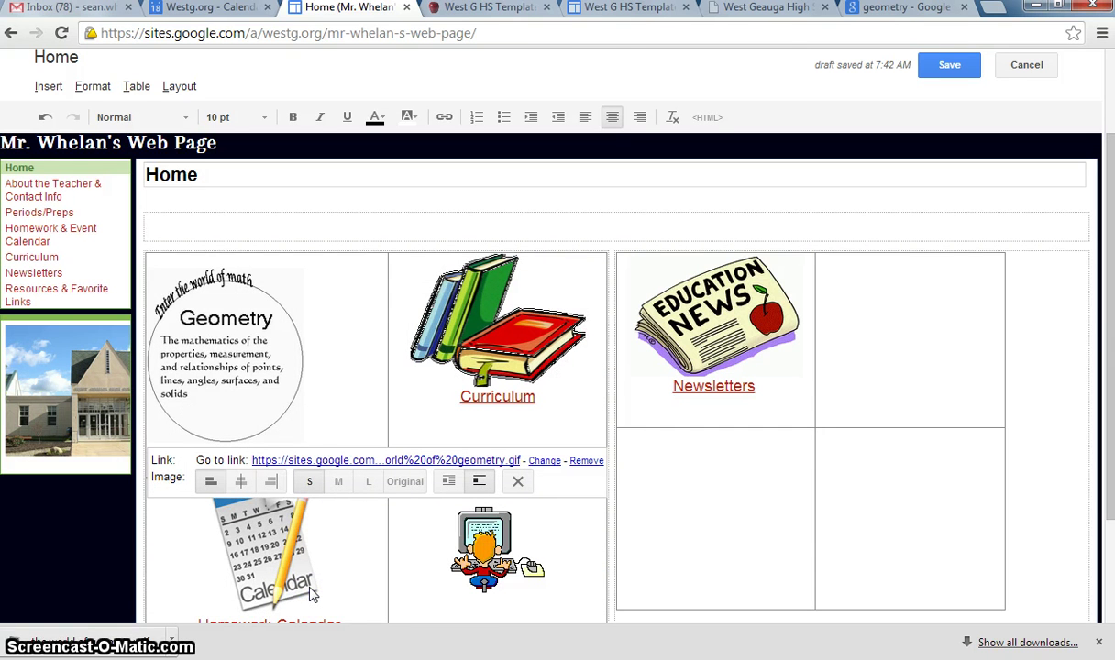
Step: Center the geometry image in its cell and deselect it
left_click(241, 482)
left_click(282, 481)
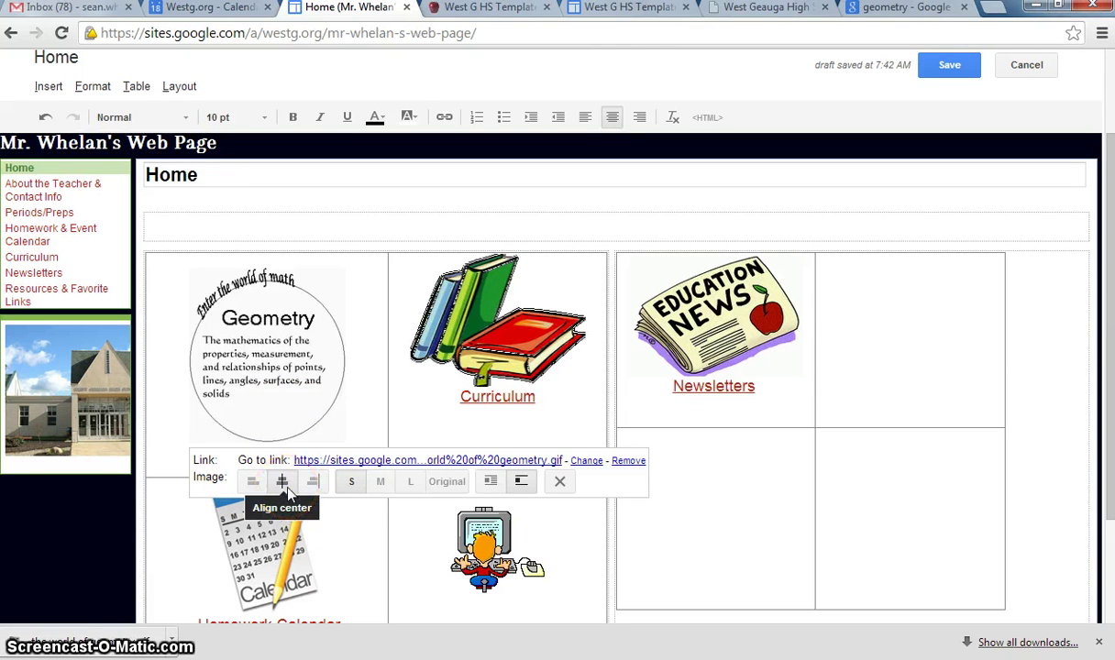
left_click(284, 481)
left_click(363, 383)
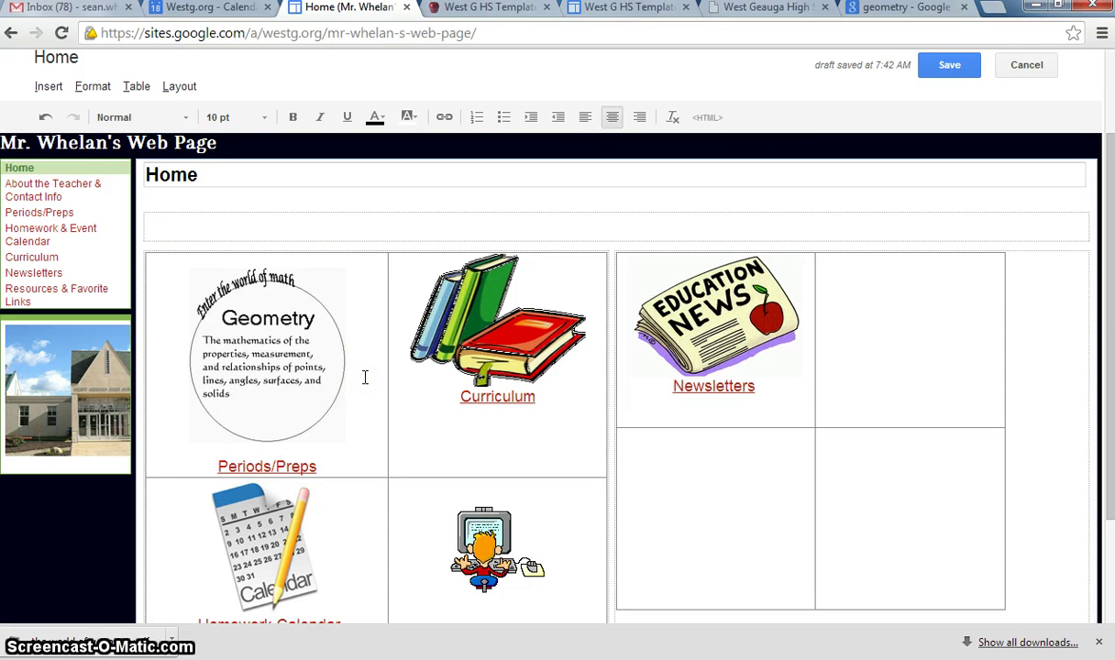
left_click(395, 363)
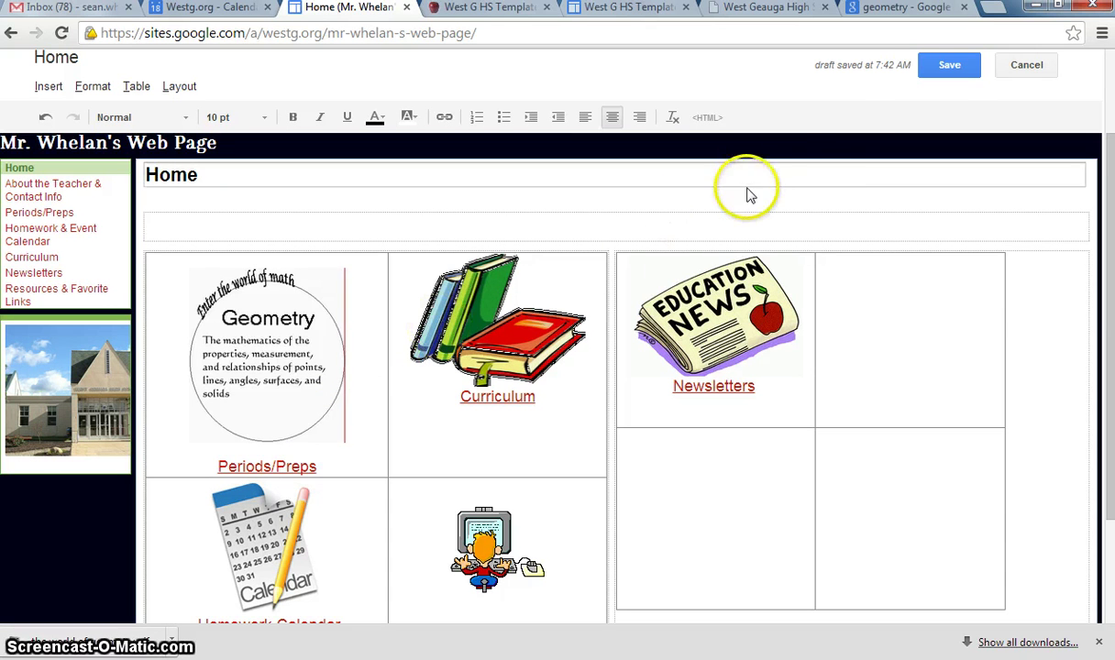
Step: Save the Home page edits and scroll through the published page to review it
left_click(960, 73)
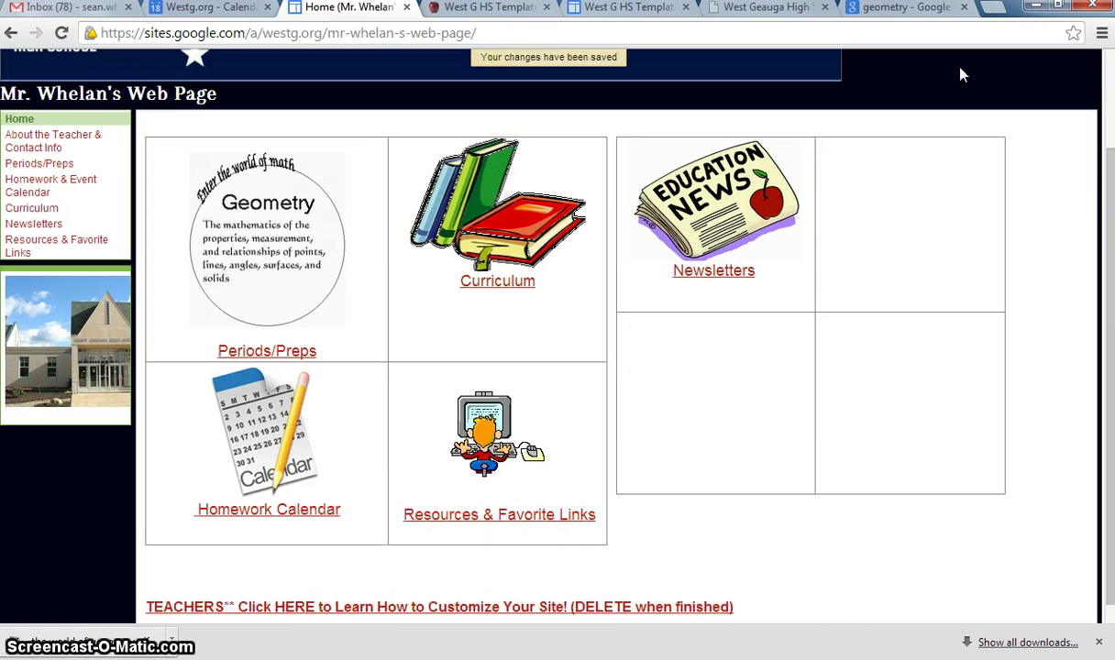
left_click(996, 179)
left_click_drag(1109, 282, 1109, 195)
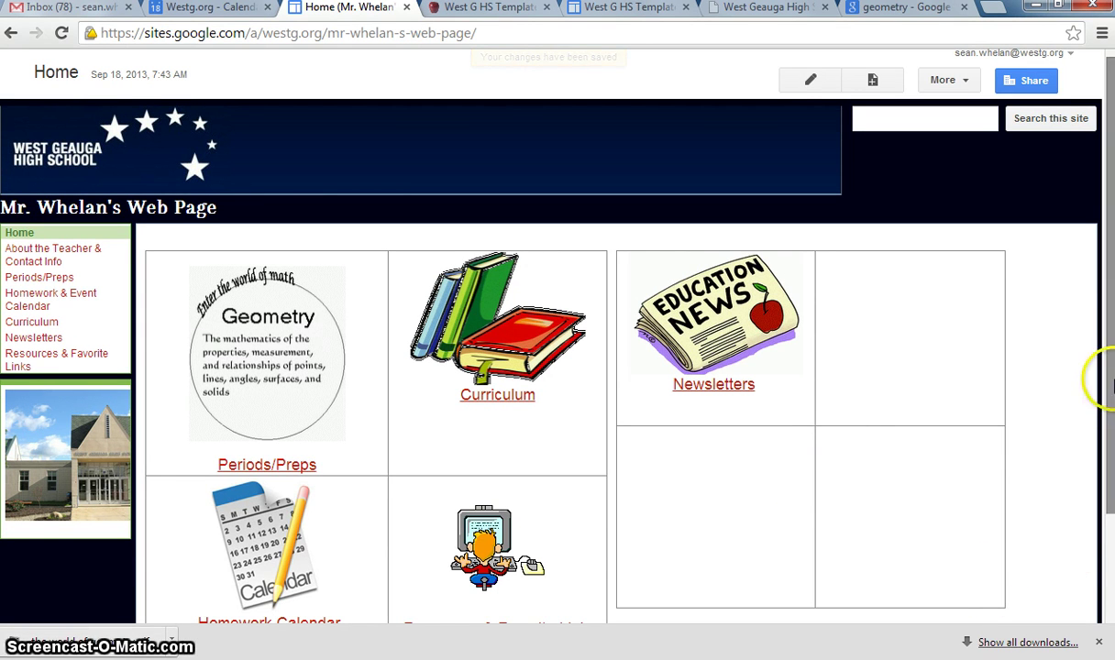
left_click_drag(1111, 384, 1111, 490)
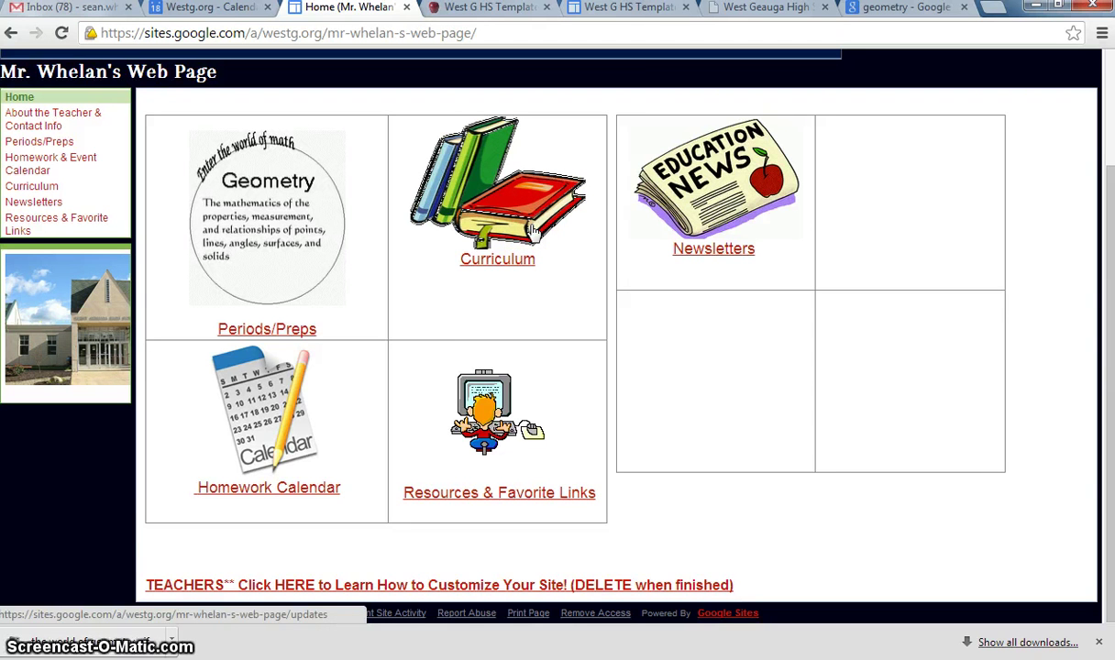
left_click(451, 431)
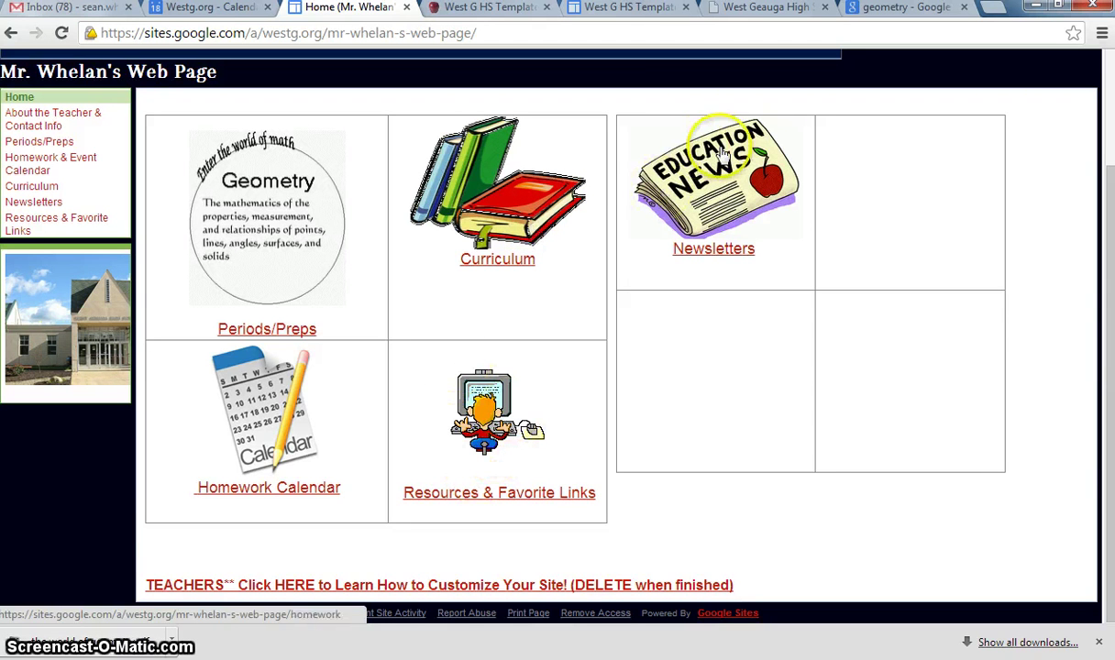
left_click(995, 328)
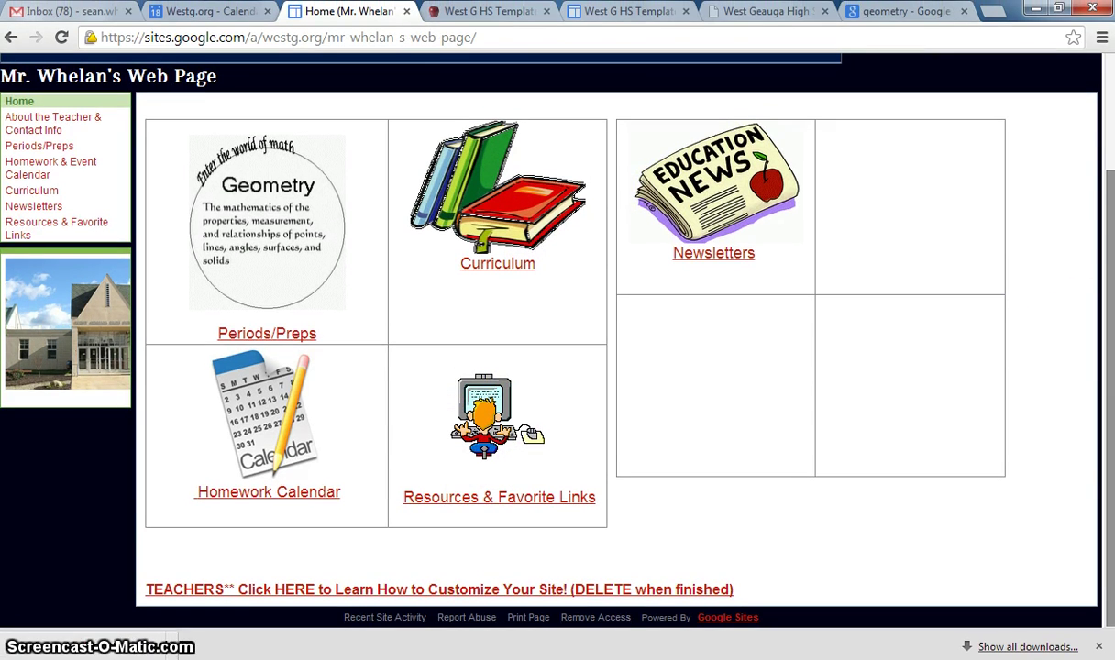
left_click_drag(1108, 212, 1109, 95)
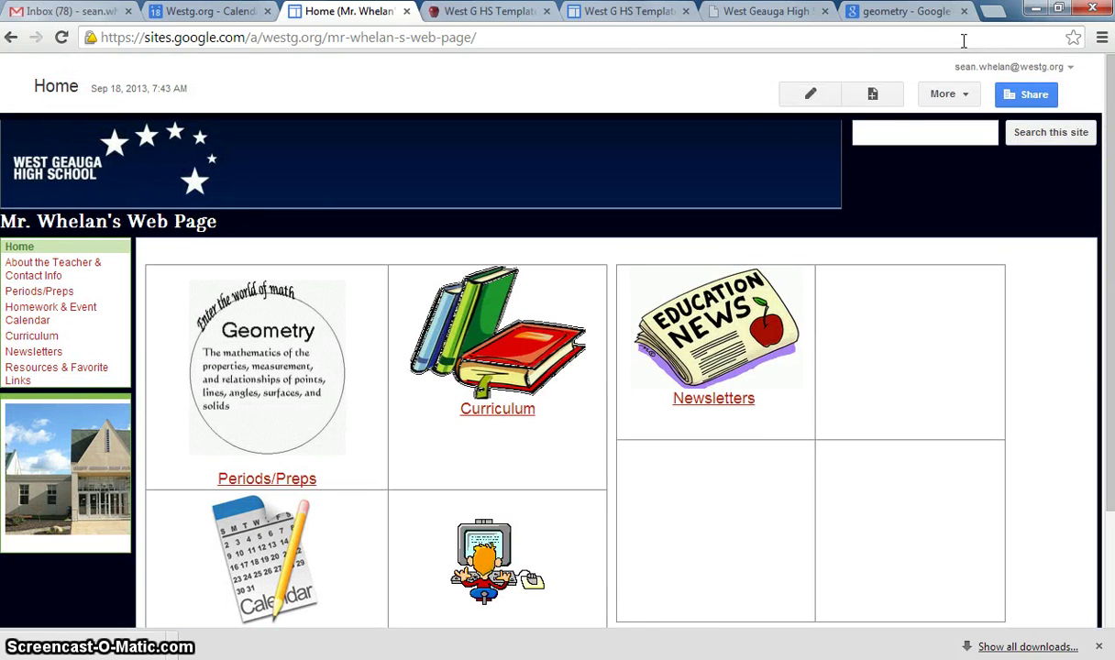
left_click(798, 102)
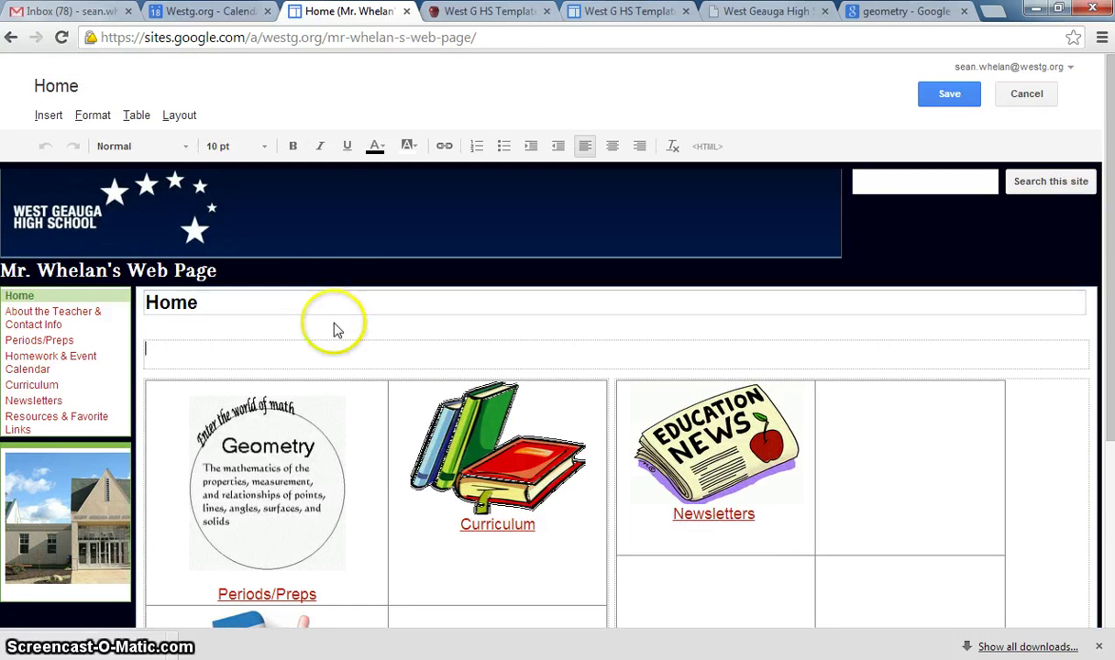
left_click(531, 470)
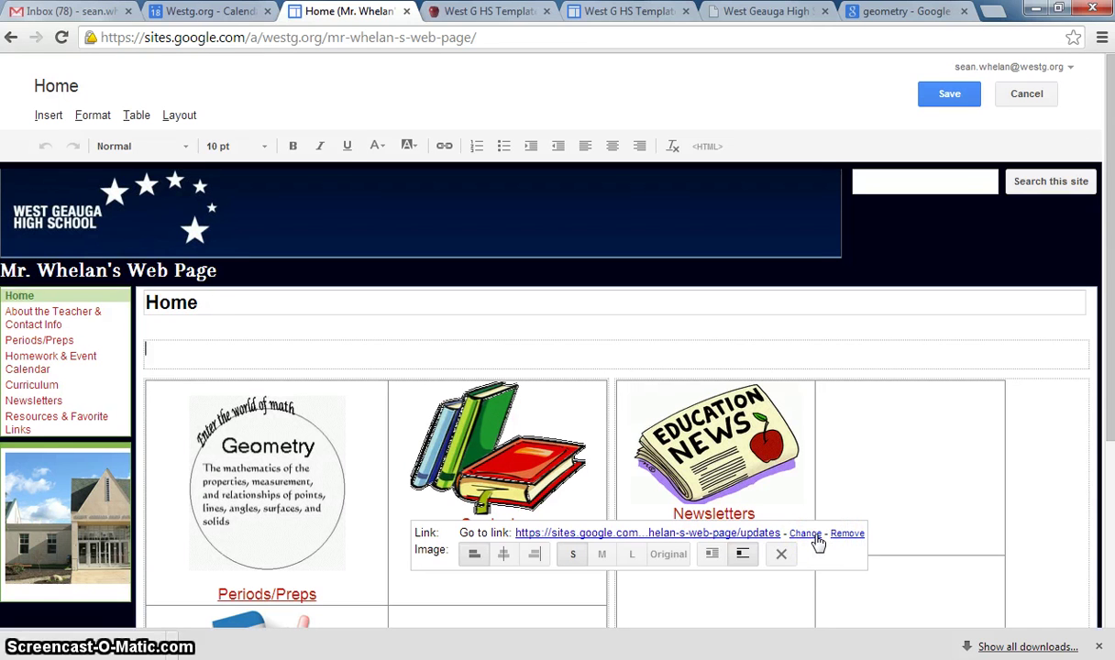
left_click(845, 539)
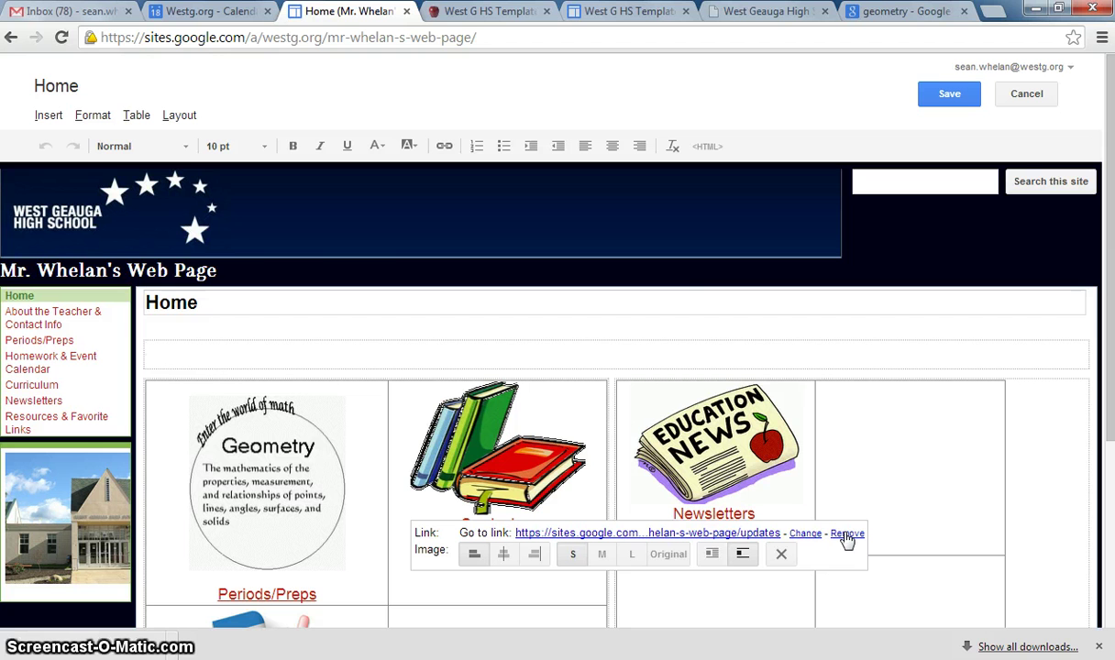
left_click(686, 306)
left_click(933, 115)
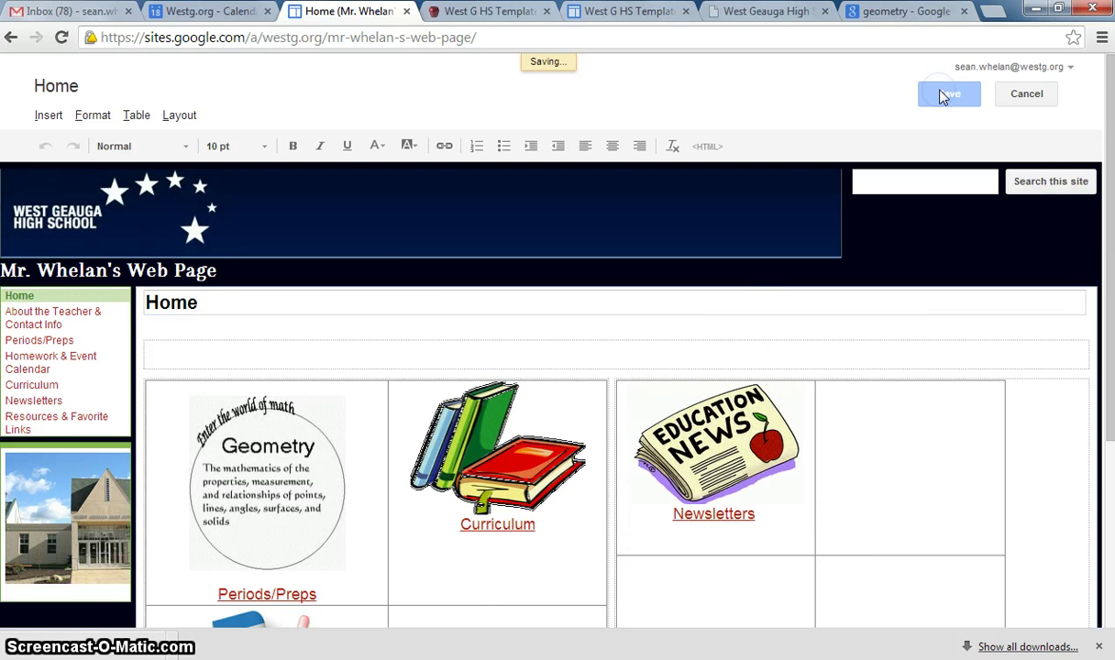